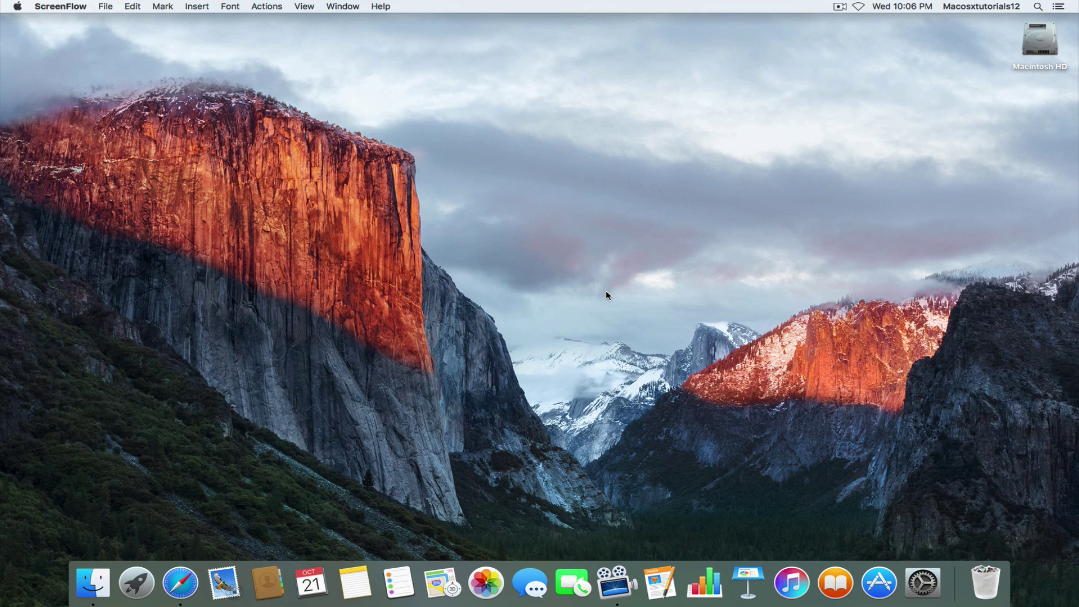
- Bring up the lucidagrandeelcapitan GitHub page in Safari, then the Finder Downloads folder holding the app
left_click(186, 586)
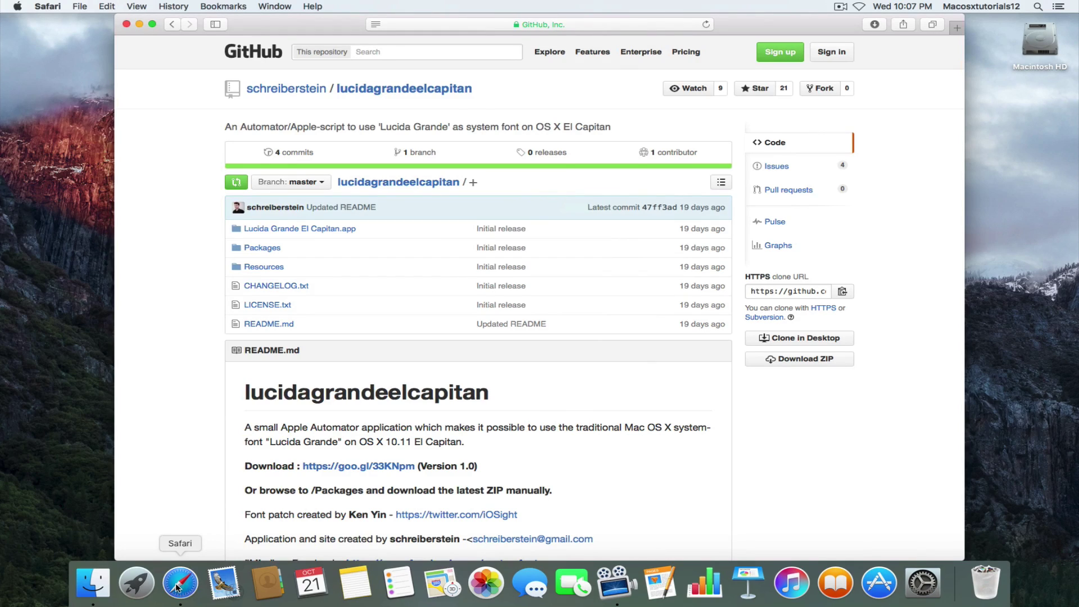
left_click(93, 586)
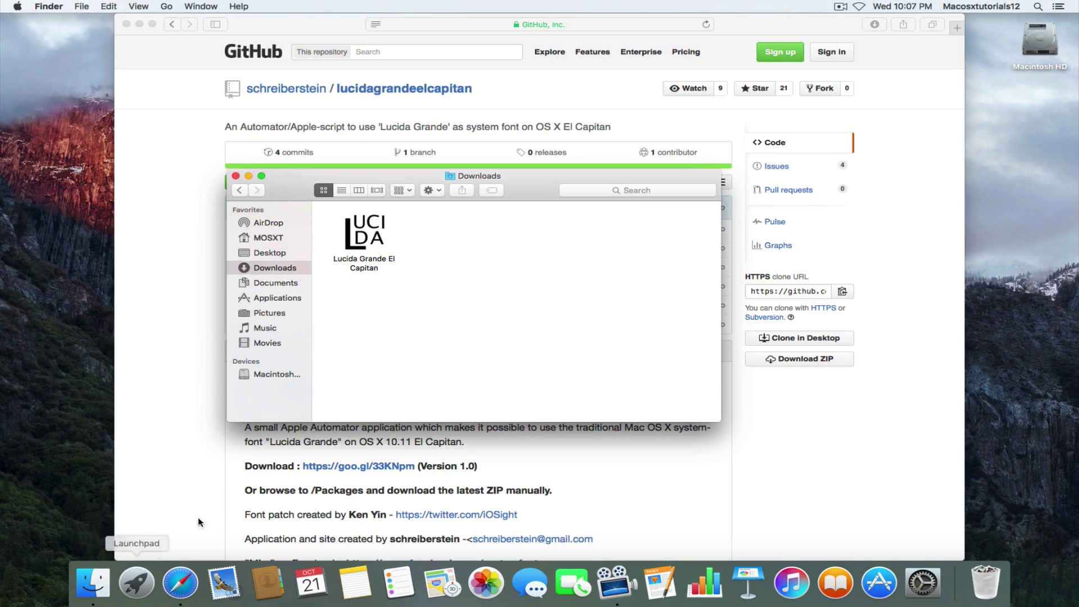
- Launch the downloaded Lucida Grande El Capitan app, allow it past Gatekeeper, and dismiss the copyright and warranty notices
double_click(364, 260)
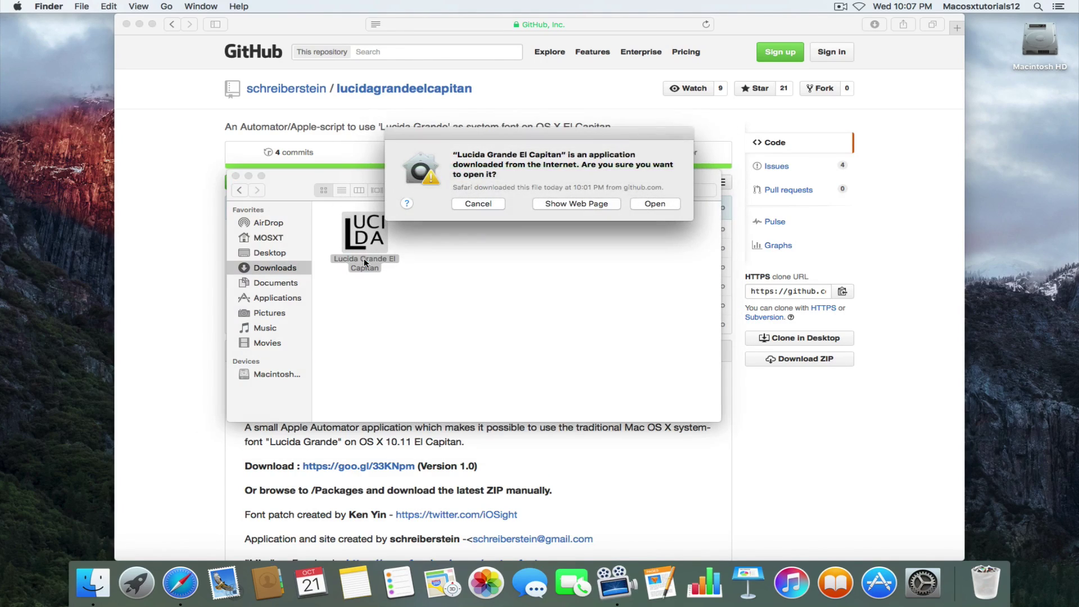
left_click(660, 202)
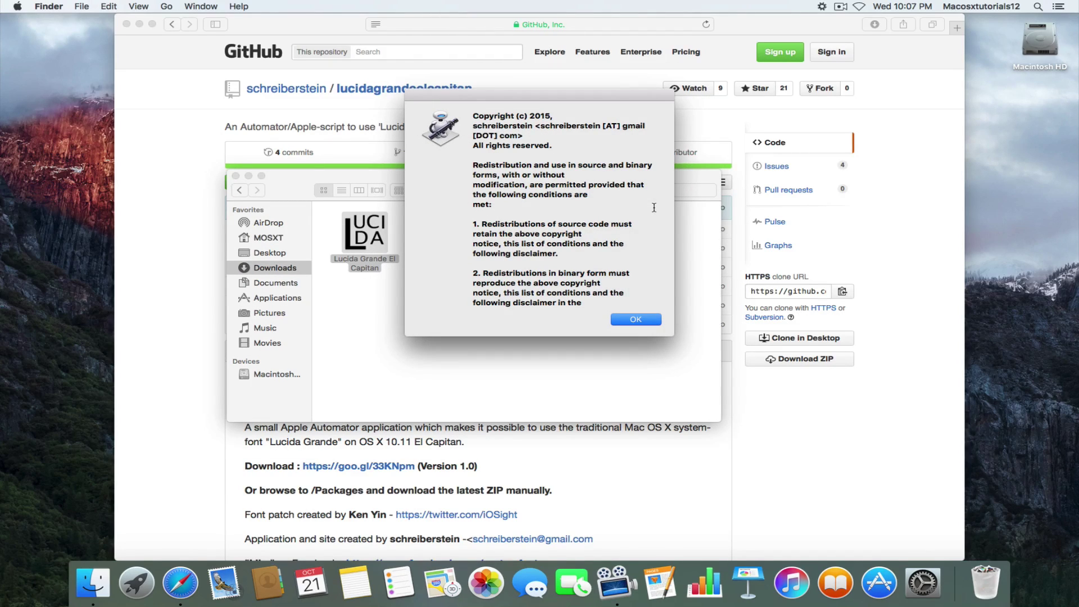
key("Return")
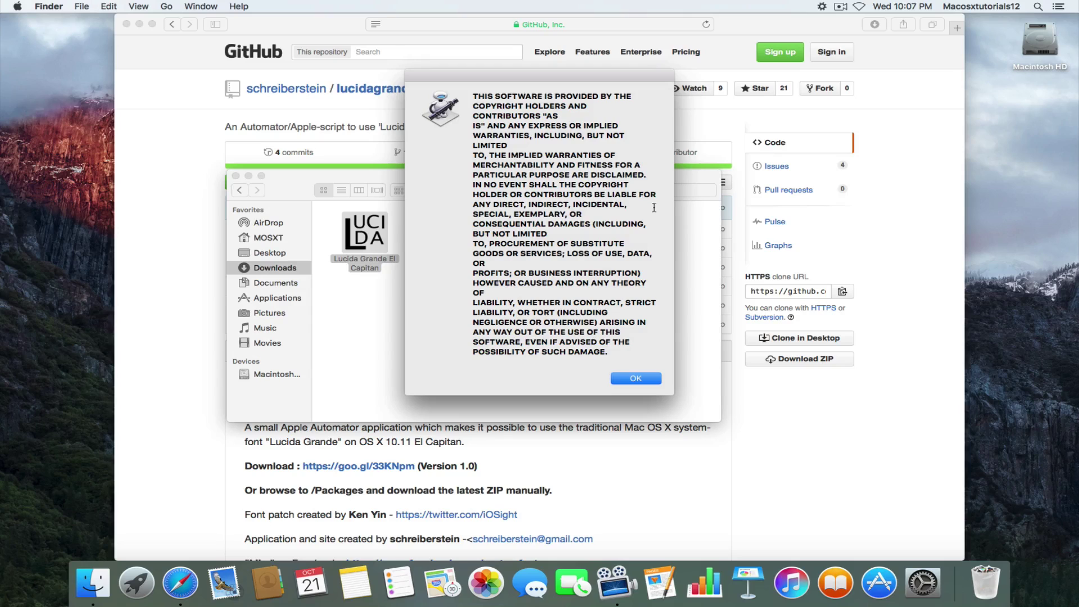
key("Return")
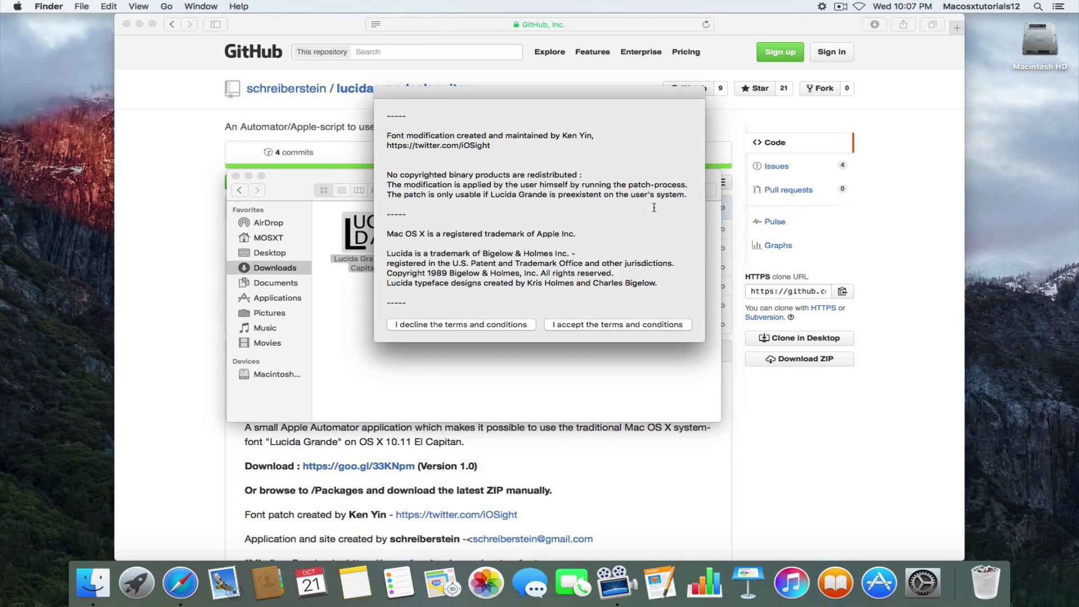
- Accept the terms and run 'Patch & Install & Clear font cache' with the admin password, acknowledging success
left_click(627, 324)
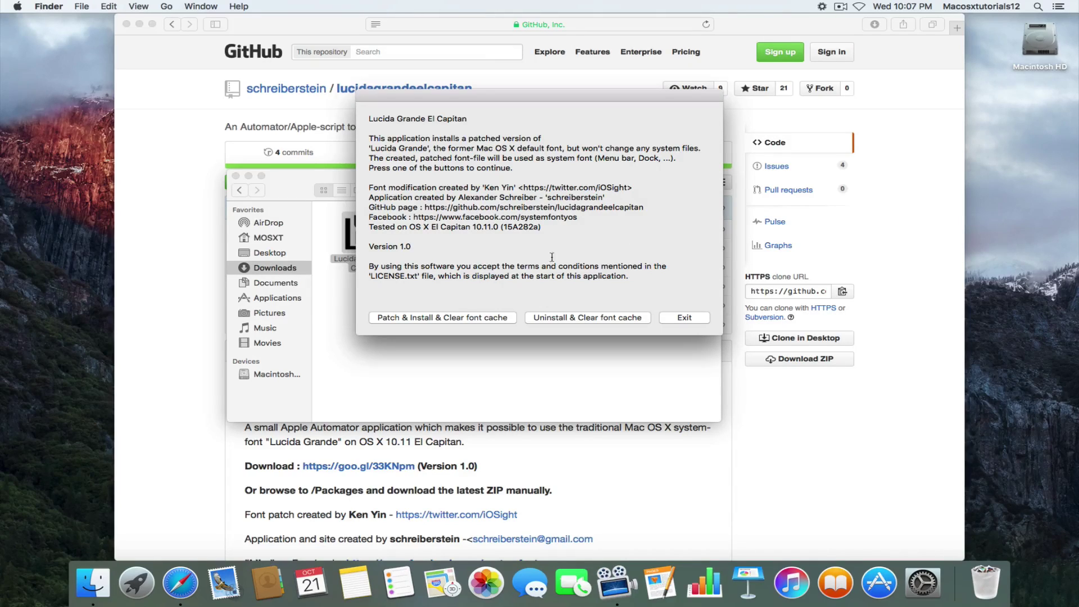
left_click(444, 319)
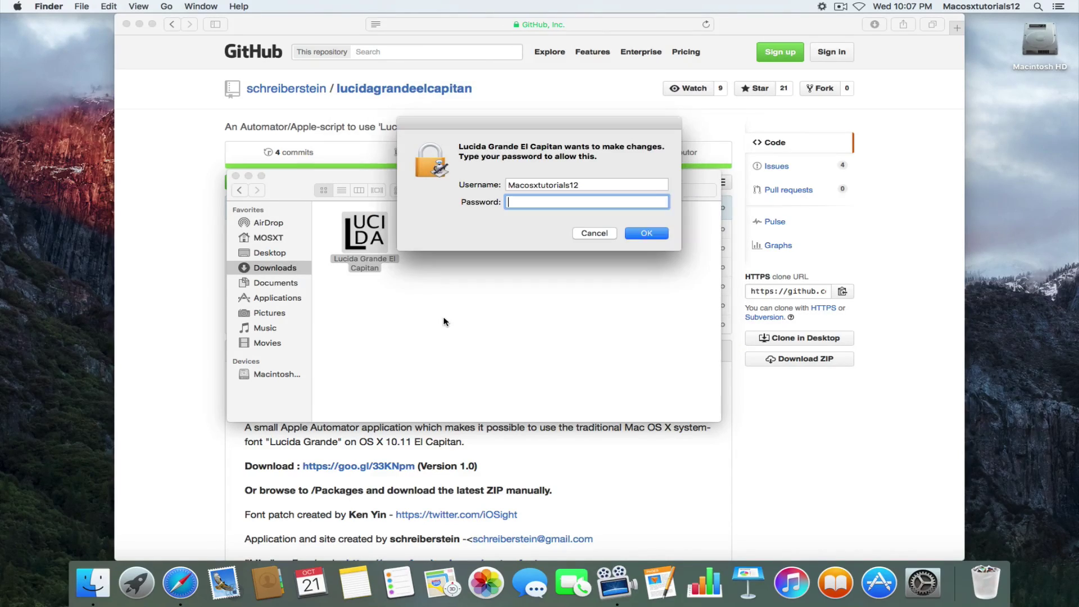
type("••••••")
key("Return")
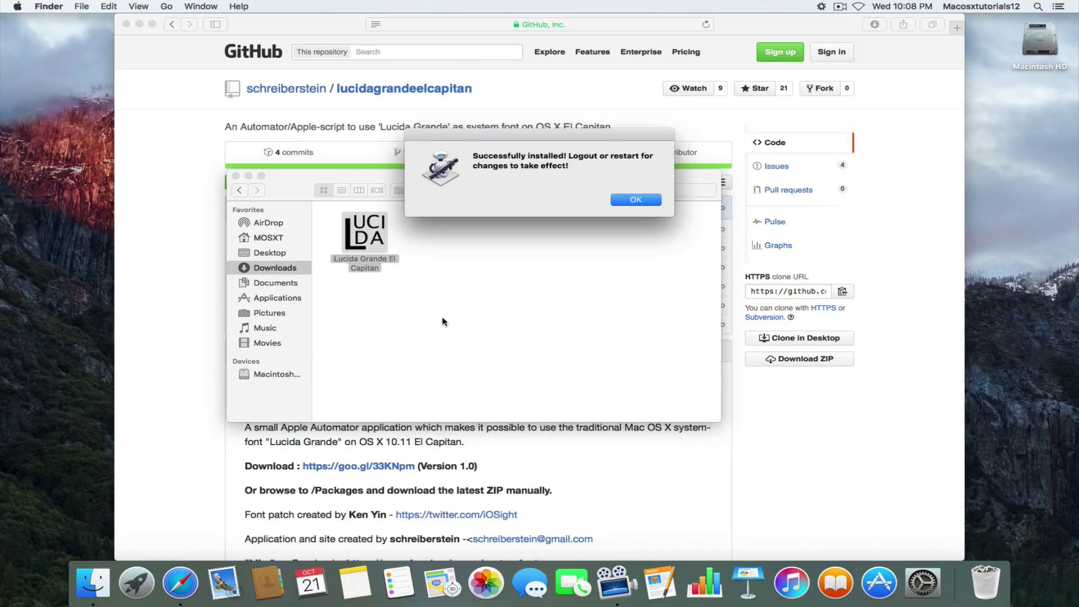
key("Return")
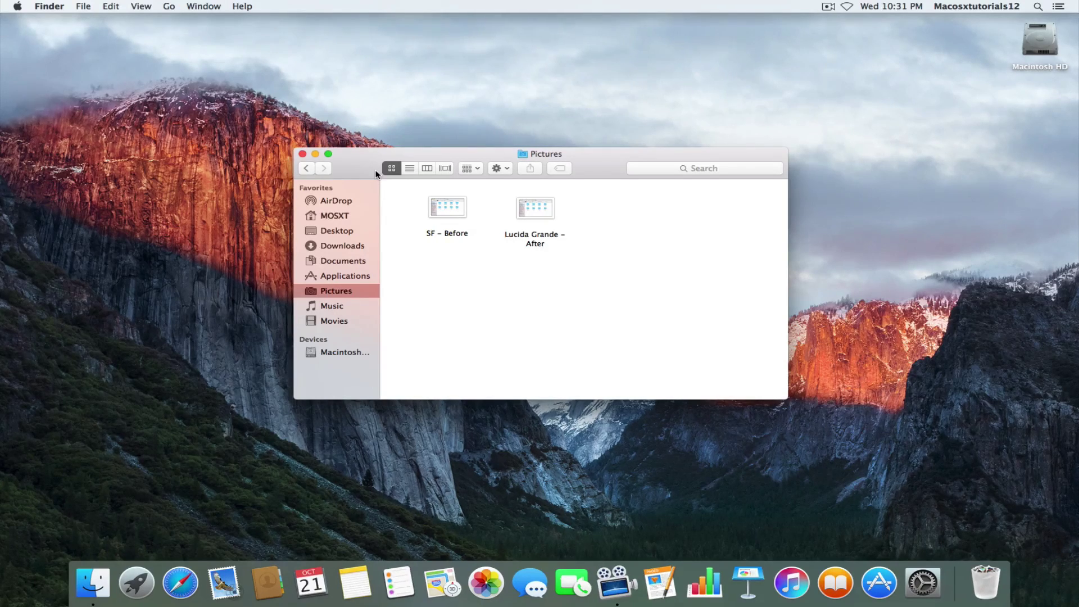
- Quick Look 'SF - Before' and flip repeatedly to 'Lucida Grande - After' to compare fonts, then close the preview
left_click(440, 205)
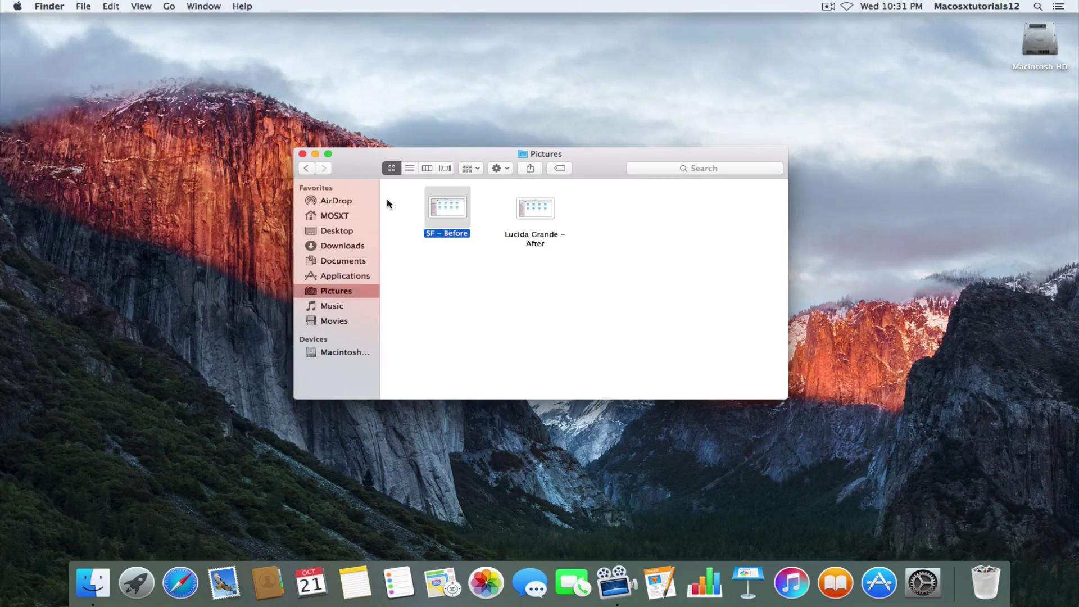
key("space")
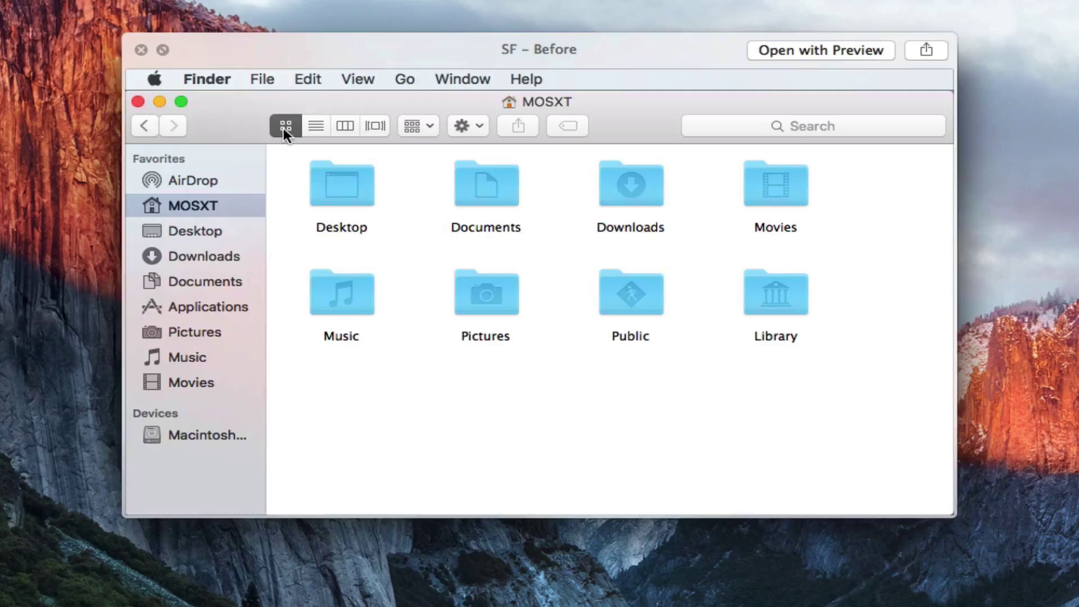
key("Left")
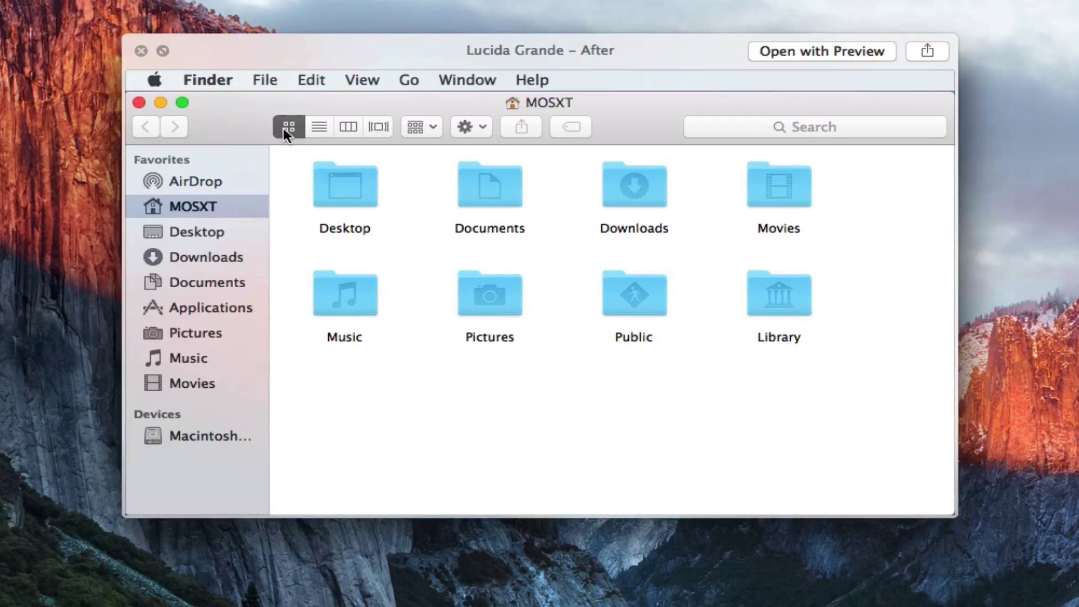
key("Right")
key("Left")
key("Right")
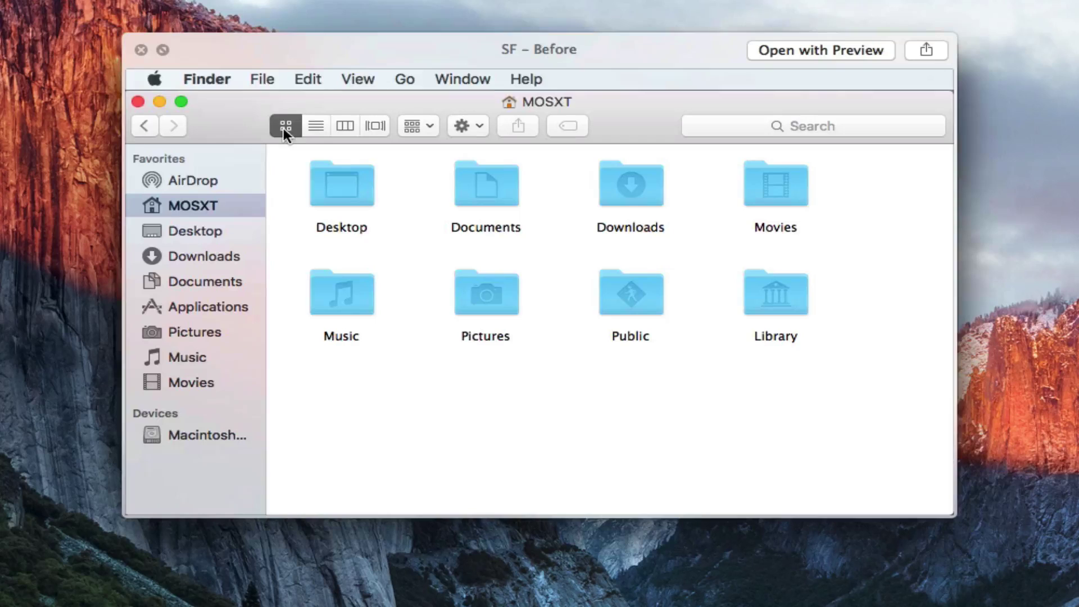
key("Left")
key("Right")
key("Left")
key("Right")
key("Left")
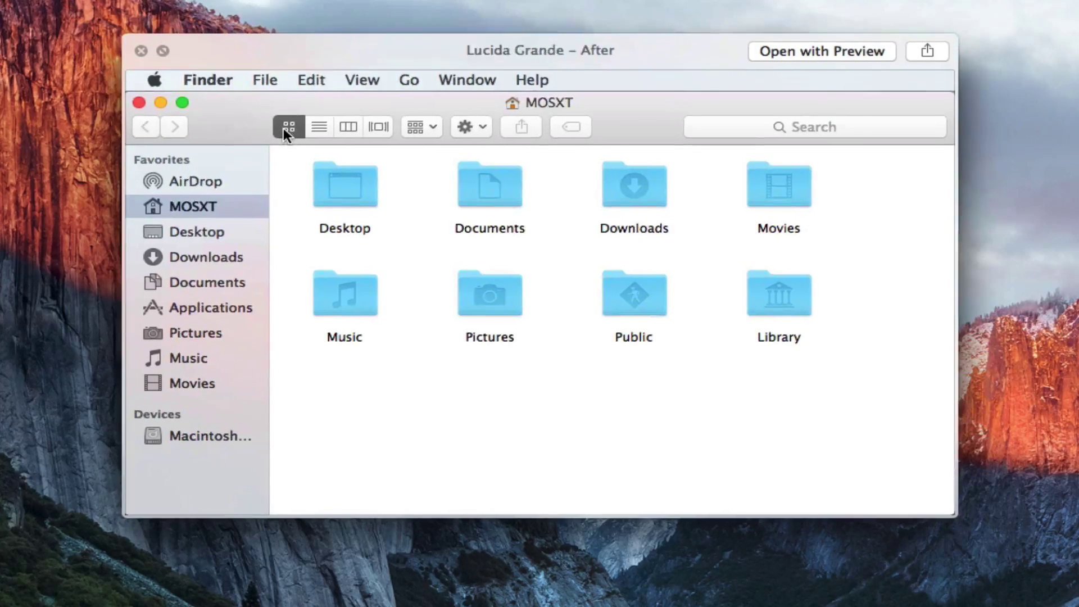
key("Right")
key("Left")
key("Right")
key("Left")
key("Right")
key("Left")
key("Right")
key("Left")
key("Right")
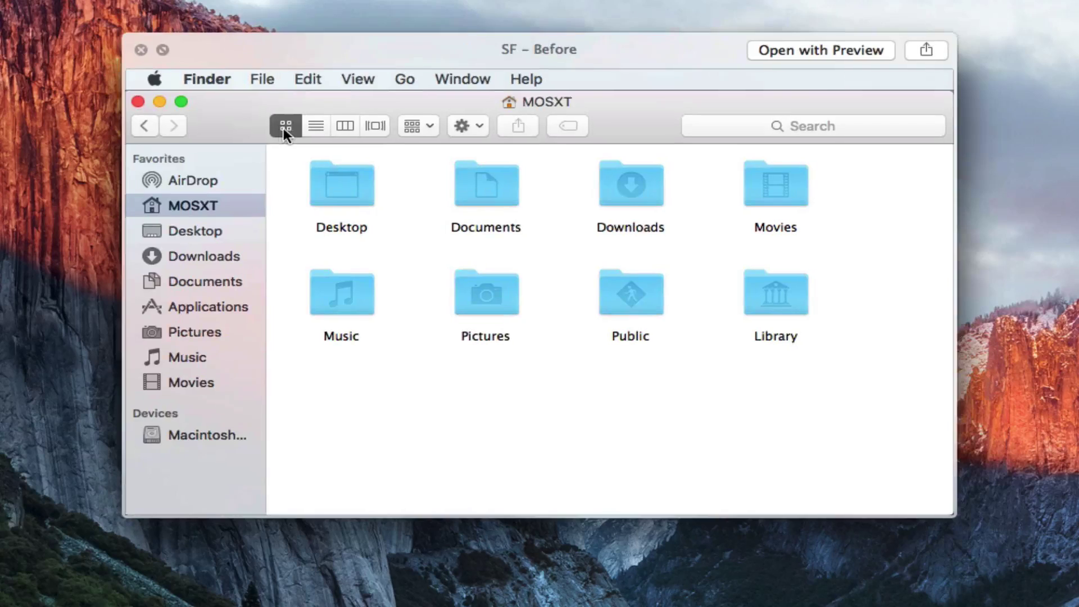
key("Right")
key("space")
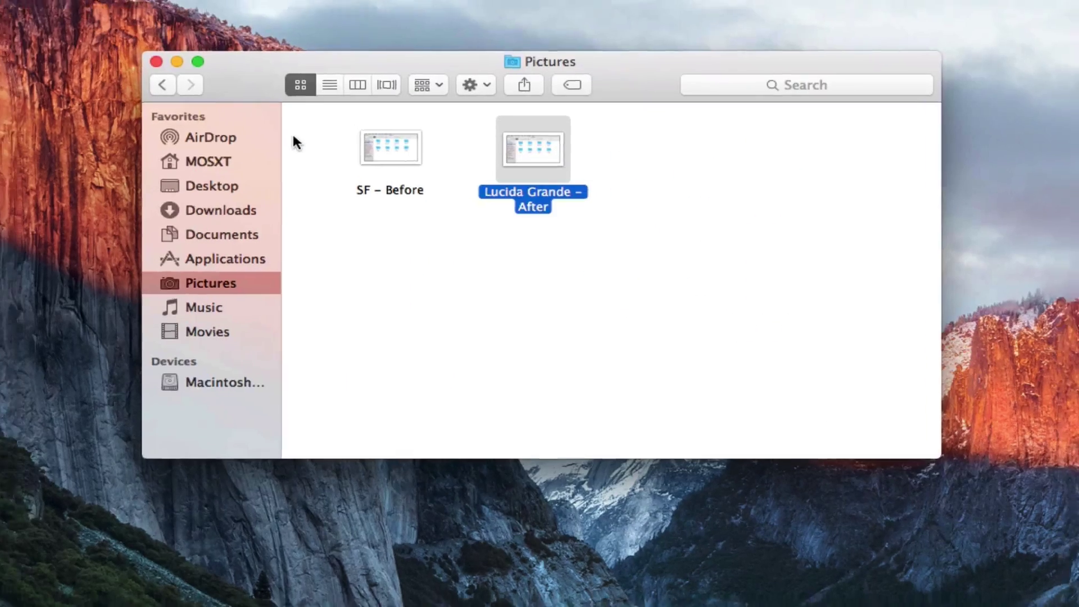